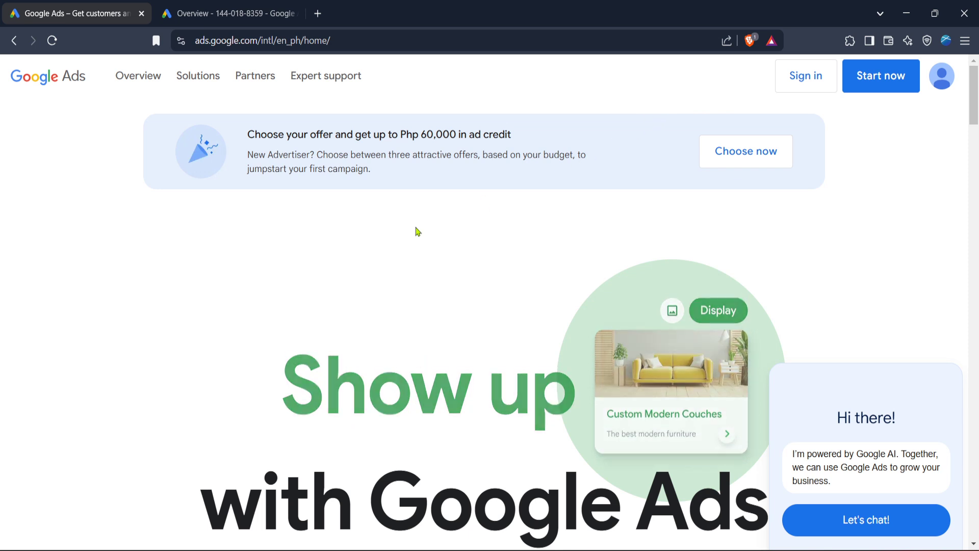
Switch to the Overview browser tab and expand the Assets group in the left sidebar.
key(ctrl+Tab)
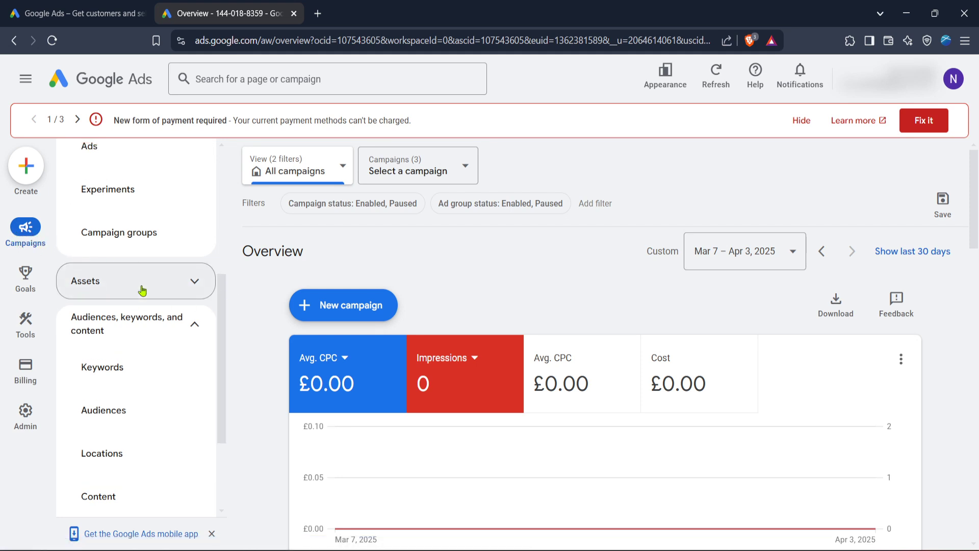
scroll(157, 290, up, 5)
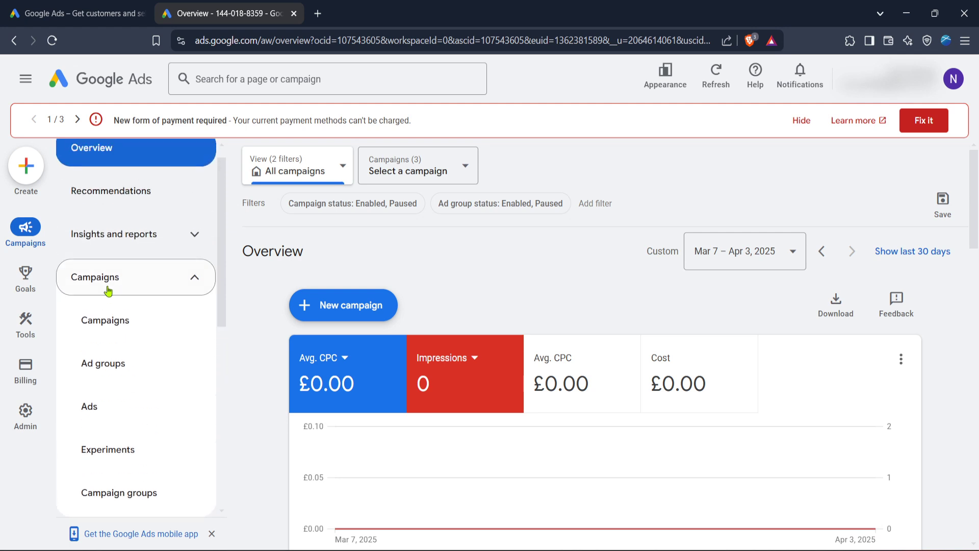
scroll(108, 291, up, 1)
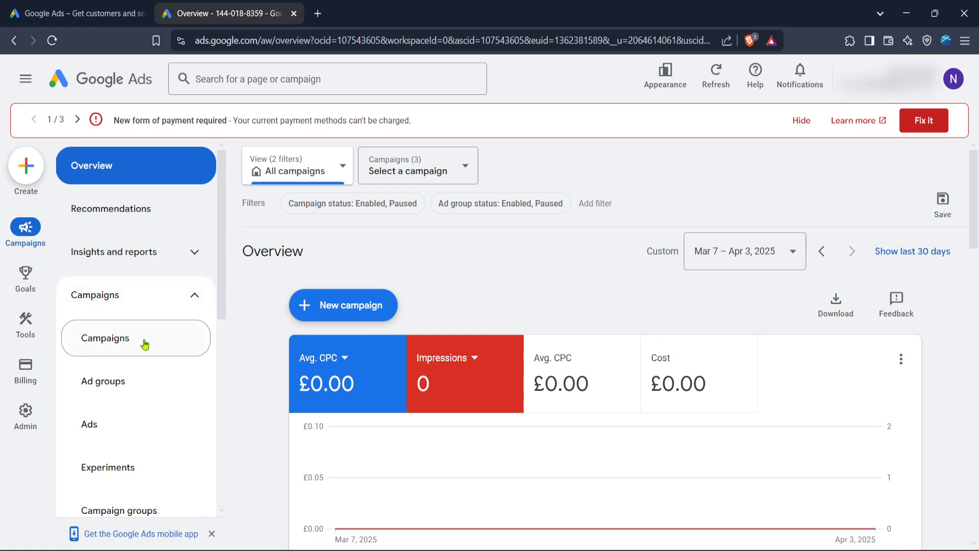
scroll(153, 344, down, 3)
scroll(163, 346, down, 2)
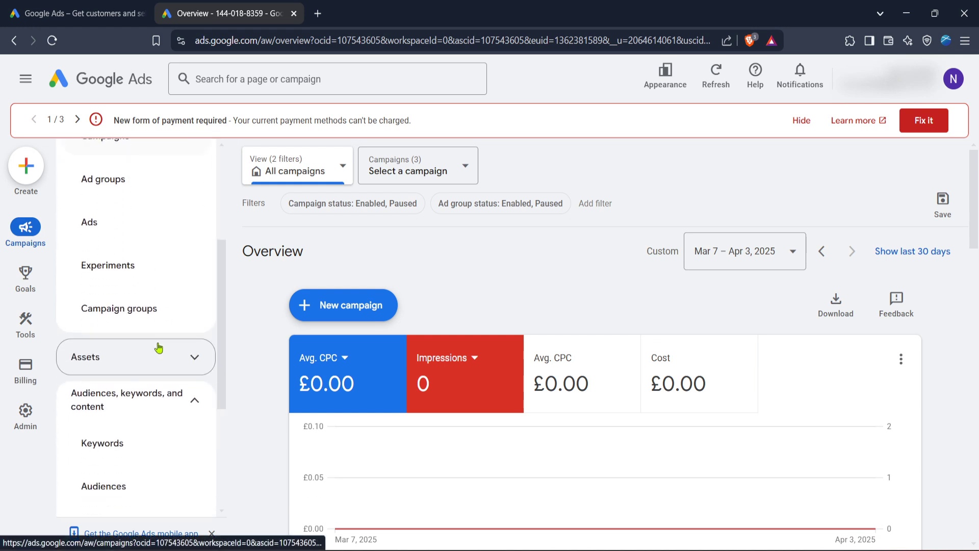
click(127, 356)
Open Assets > Assets and apply the Sitelink filter chip to the list.
click(126, 403)
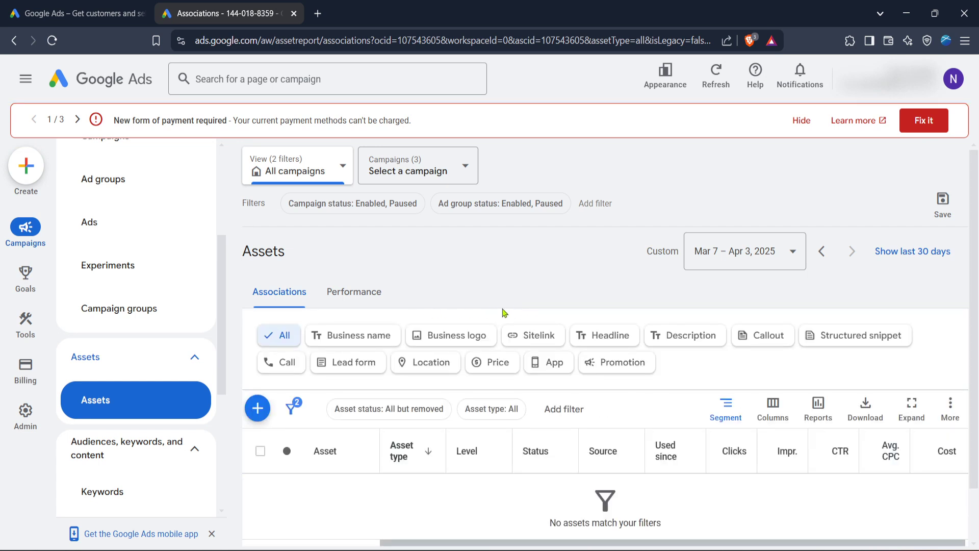
scroll(512, 313, down, 1)
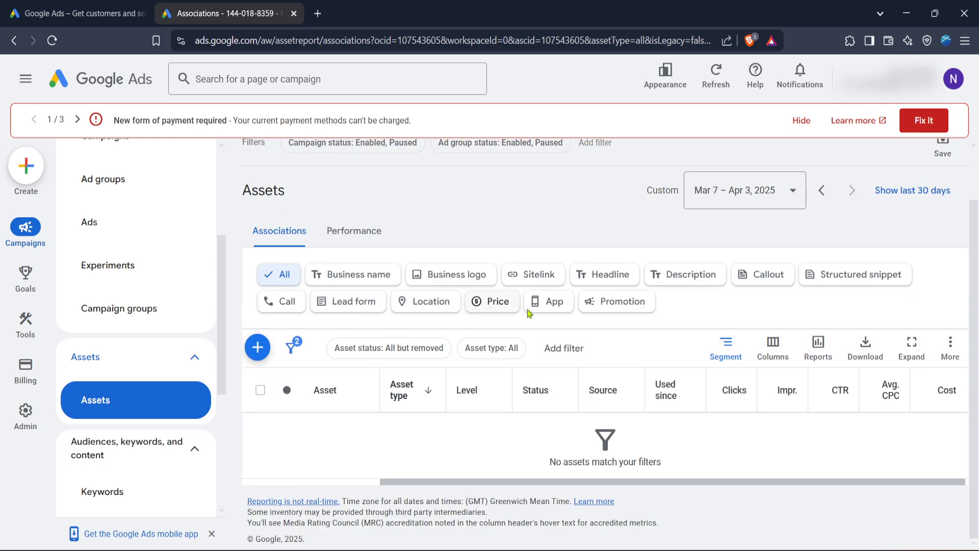
click(549, 282)
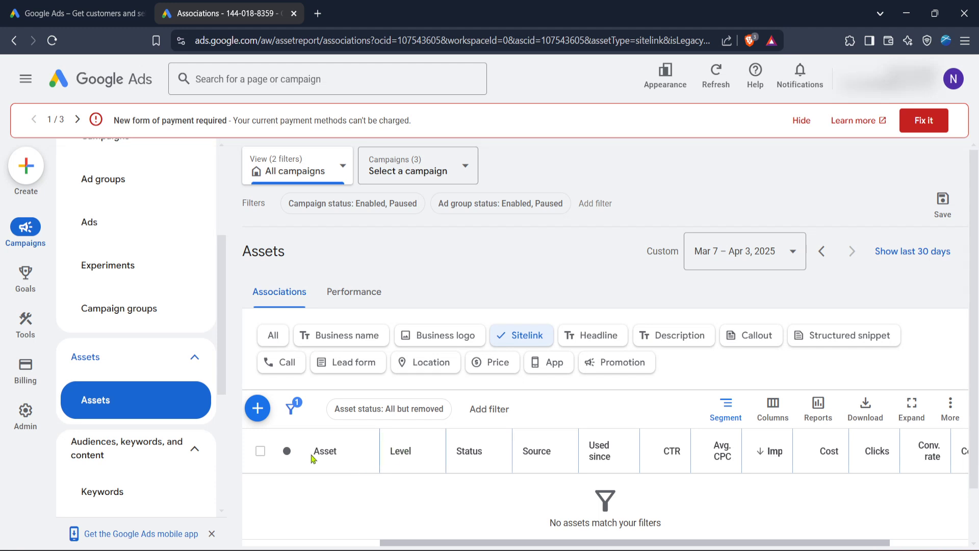
scroll(424, 448, down, 1)
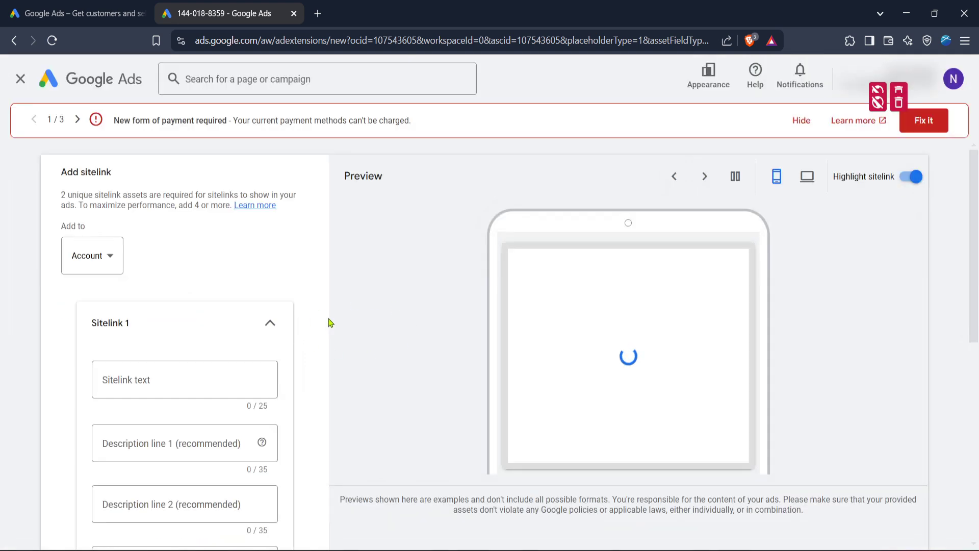
scroll(290, 364, down, 1)
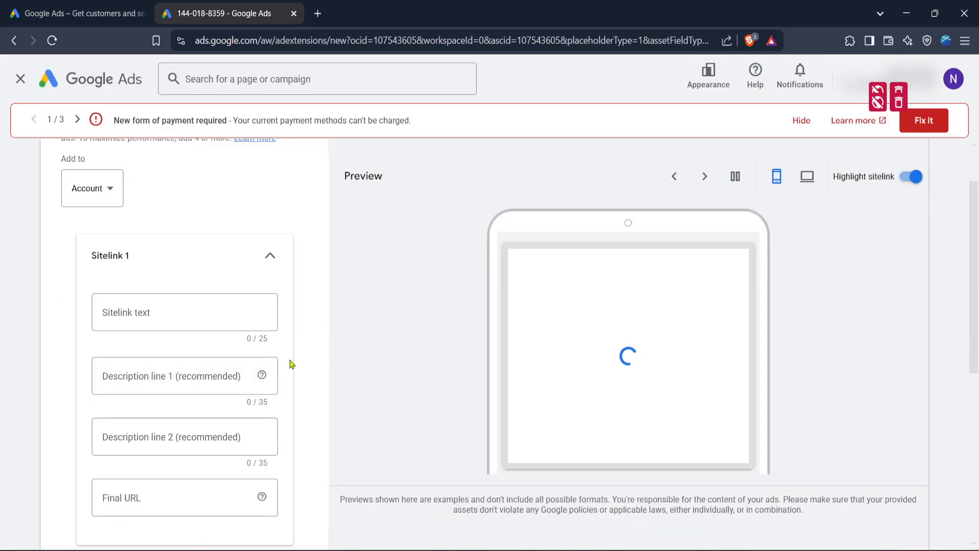
scroll(249, 351, up, 1)
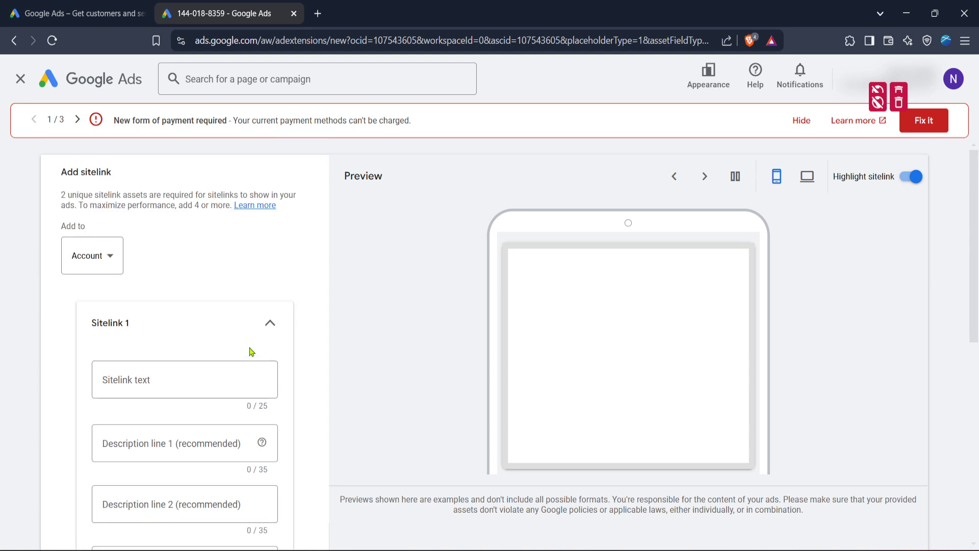
scroll(249, 351, down, 1)
scroll(249, 351, down, 1)
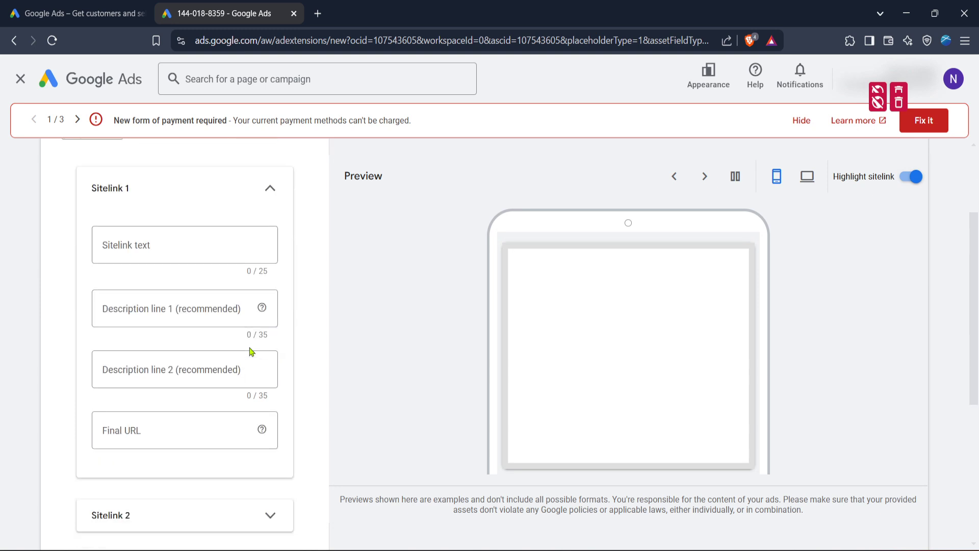
scroll(250, 352, down, 2)
scroll(250, 351, down, 1)
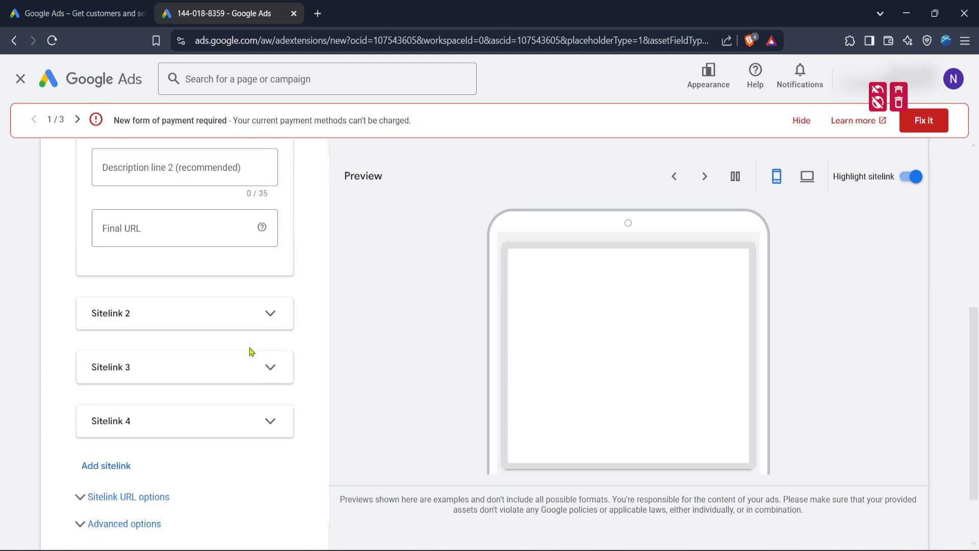
scroll(249, 351, down, 1)
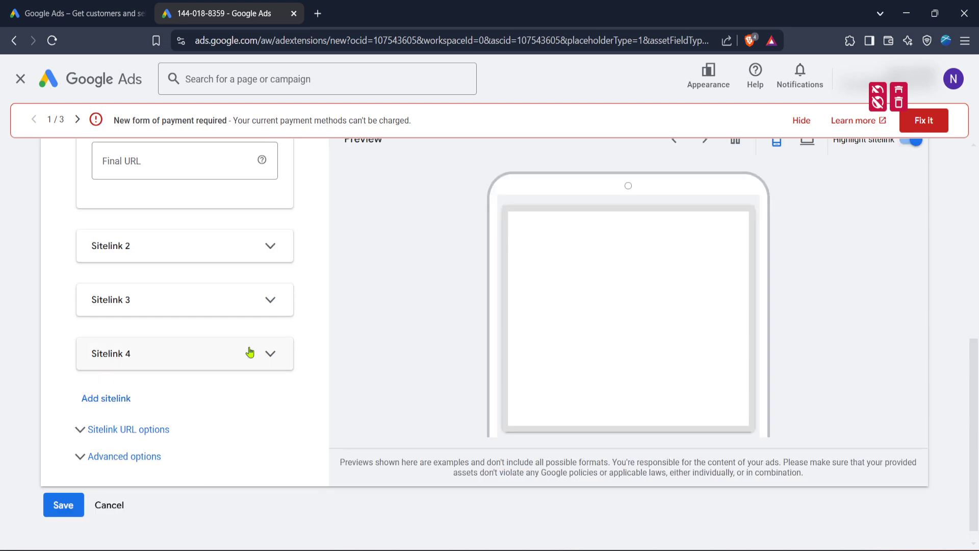
Expand the Sitelink URL options and advanced options on the new account-level sitelink form.
click(153, 429)
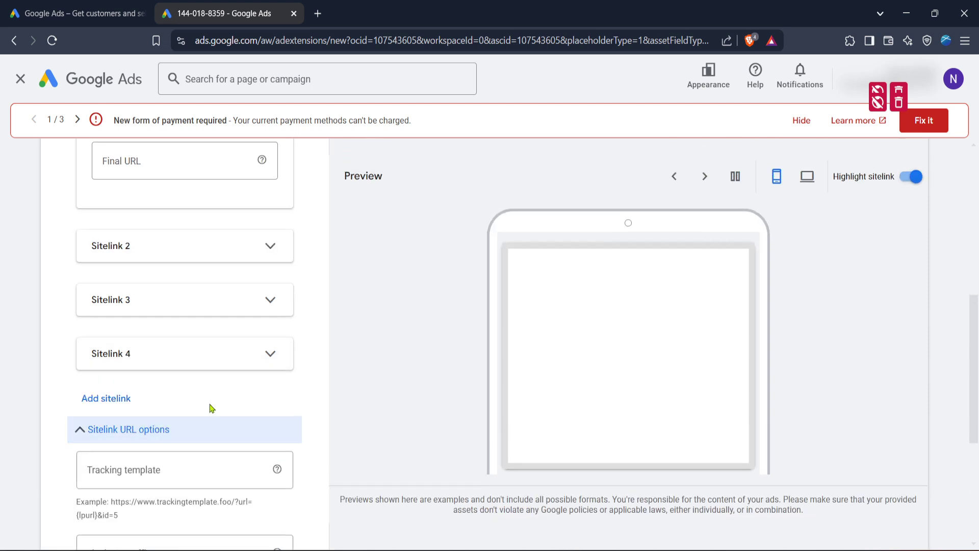
scroll(214, 407, down, 2)
scroll(180, 455, down, 2)
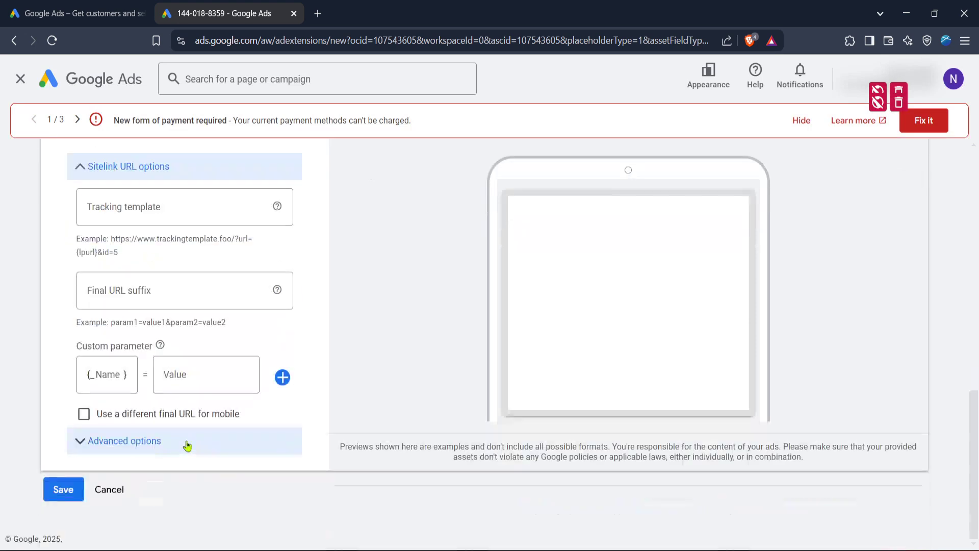
click(159, 444)
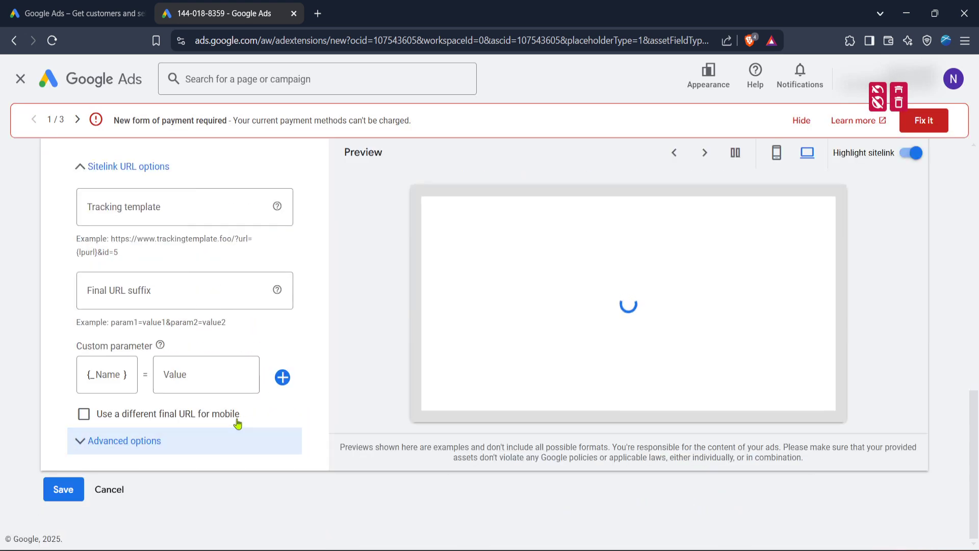